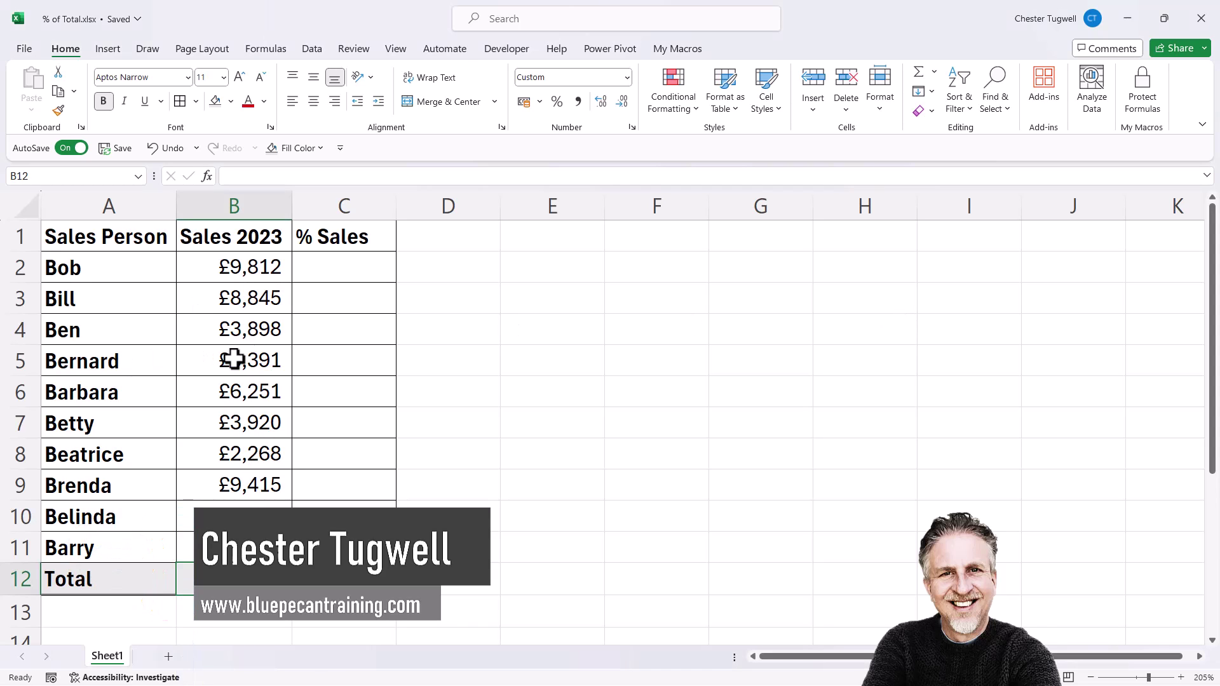
# - AutoSum the Sales 2023 figures B2:B11 into B12, giving £65,891
pyautogui.moveTo(240, 272); pyautogui.dragTo(254, 543)
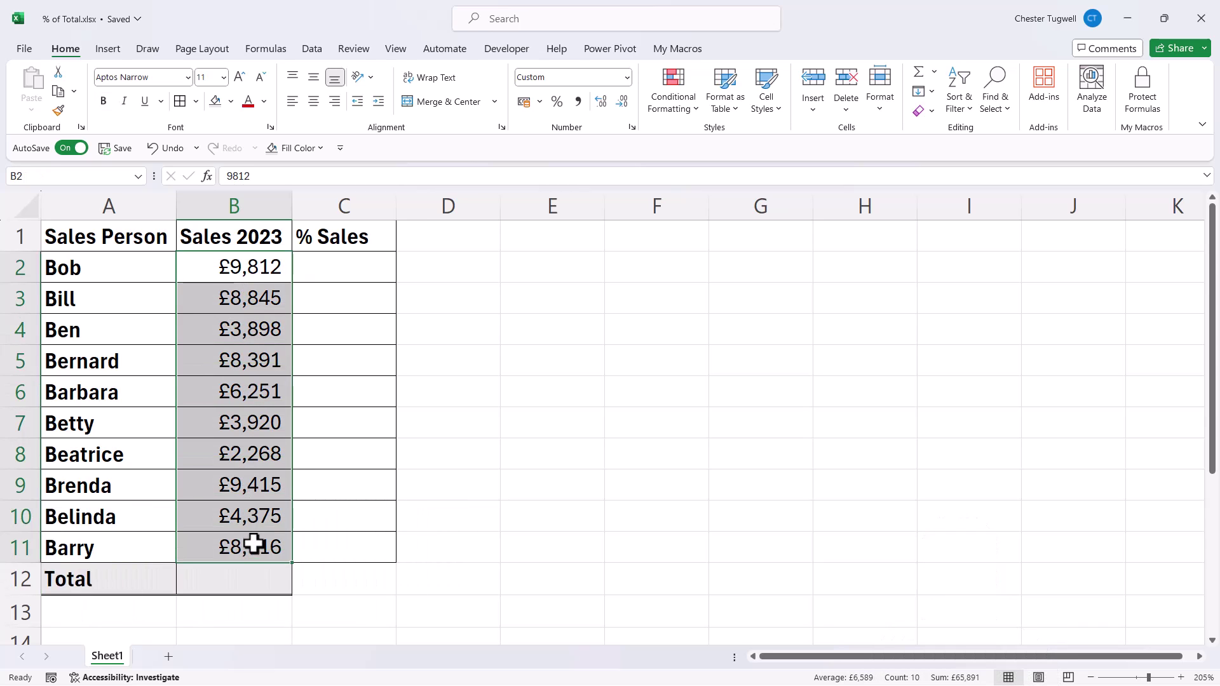
pyautogui.click(917, 75)
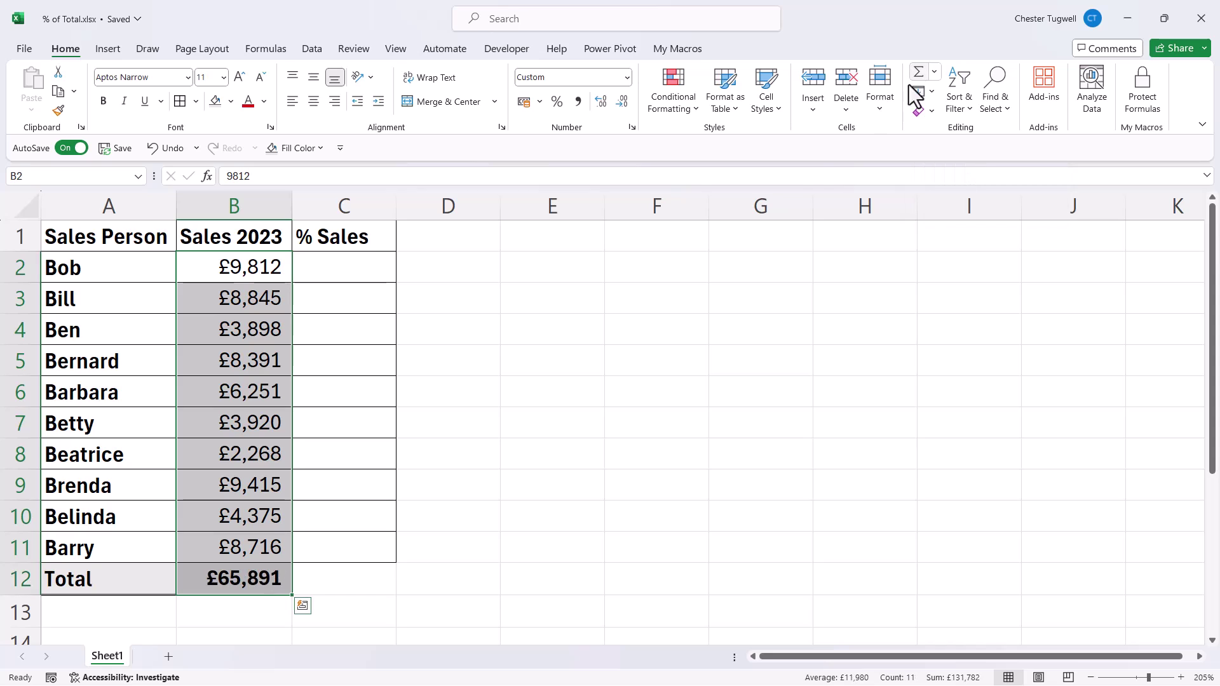
# - Enter the formula =B2/B12 in C2, showing Bob's share as 0.148913
pyautogui.click(348, 273)
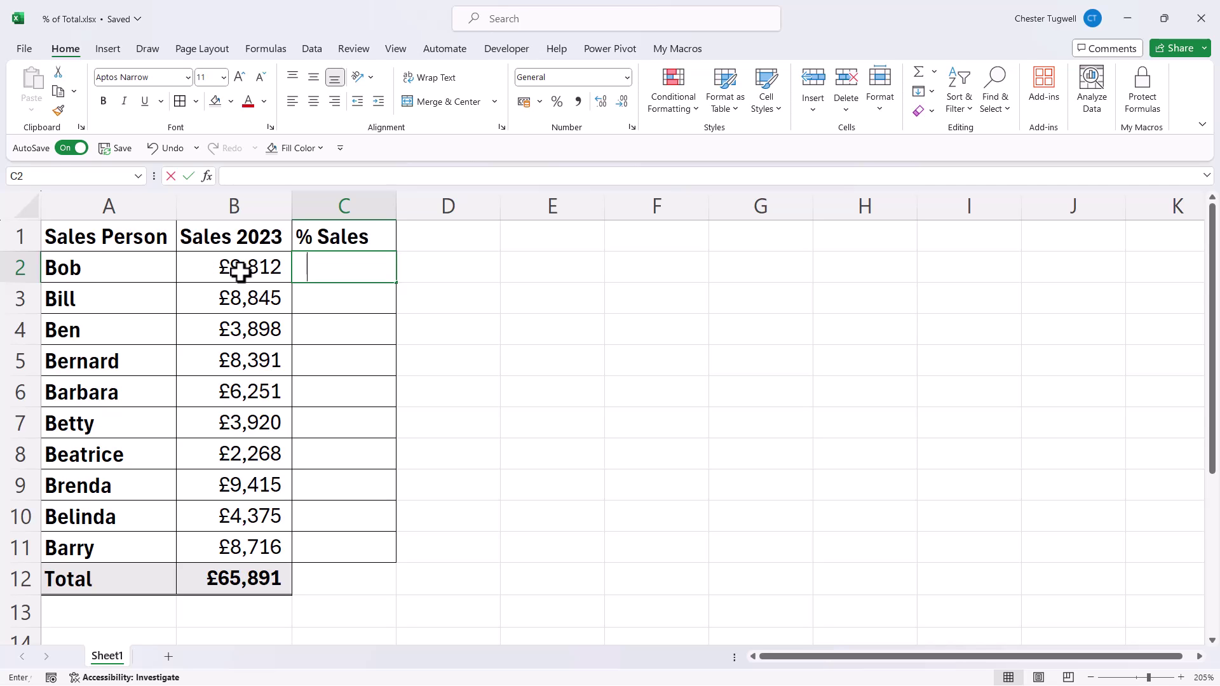
pyautogui.write('=')
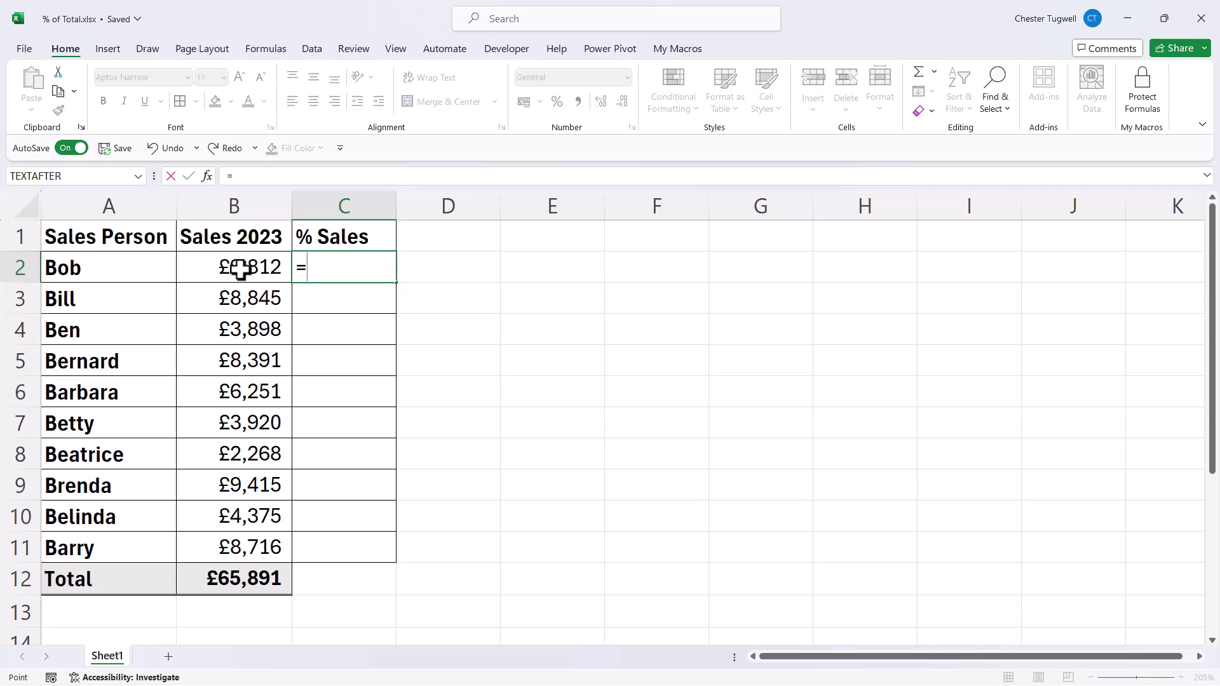
pyautogui.click(240, 270)
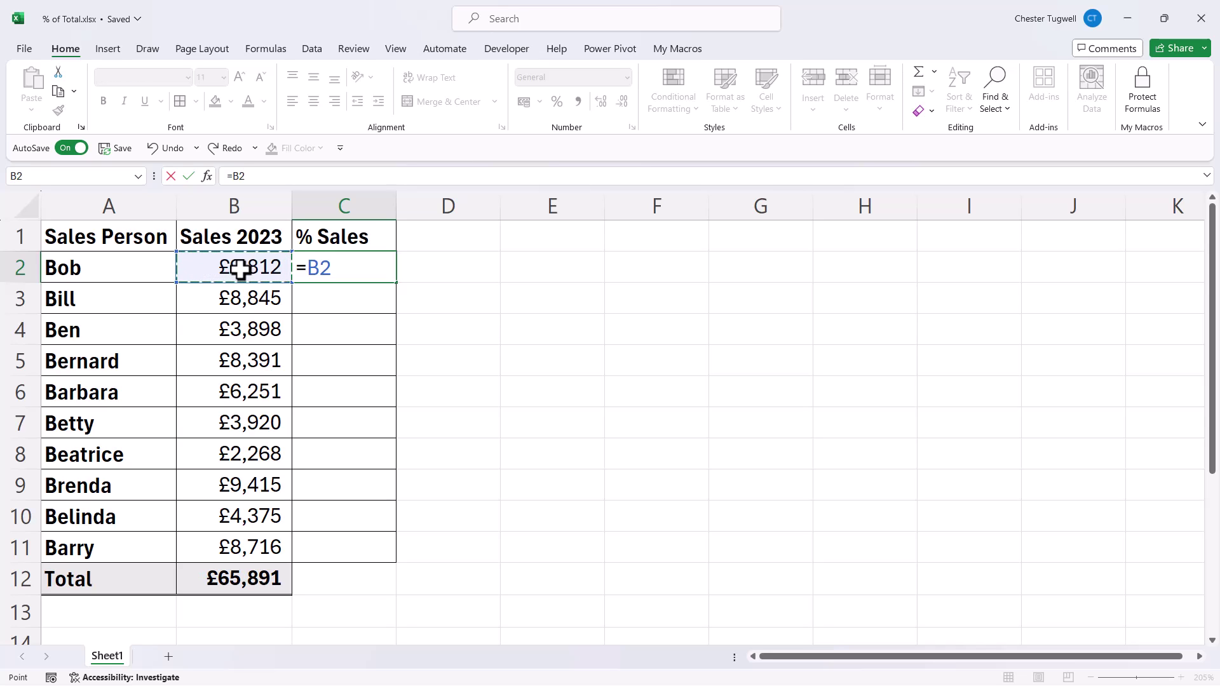
pyautogui.write('/')
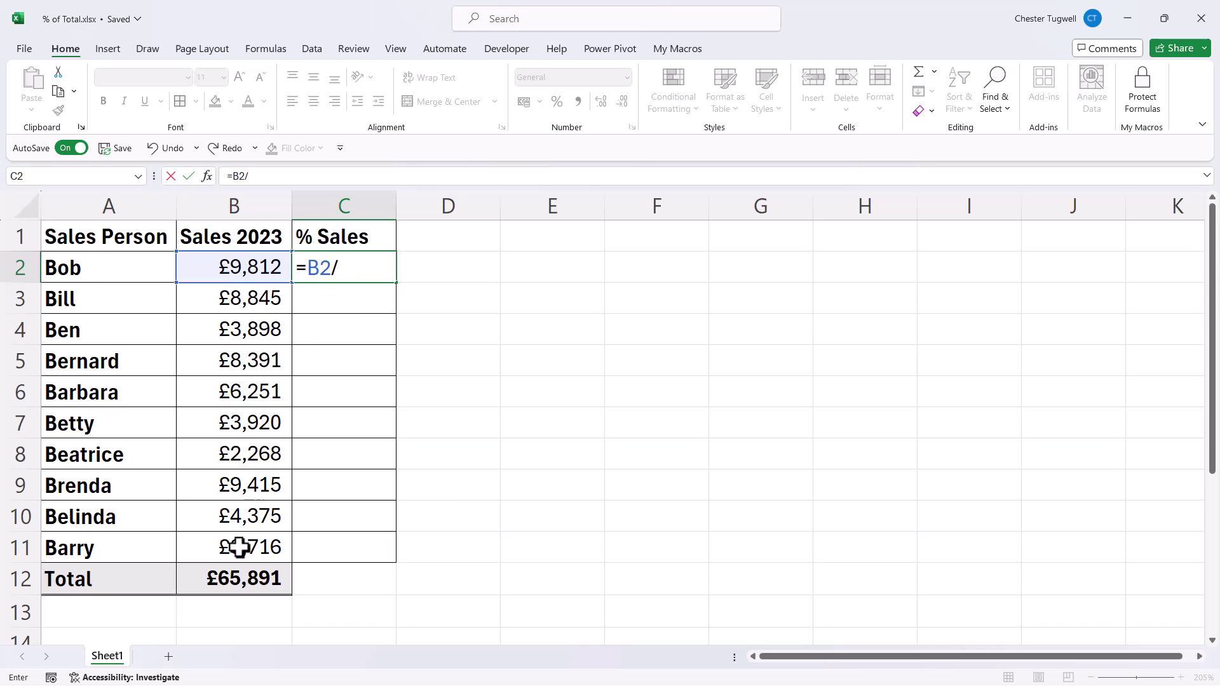
pyautogui.click(235, 580)
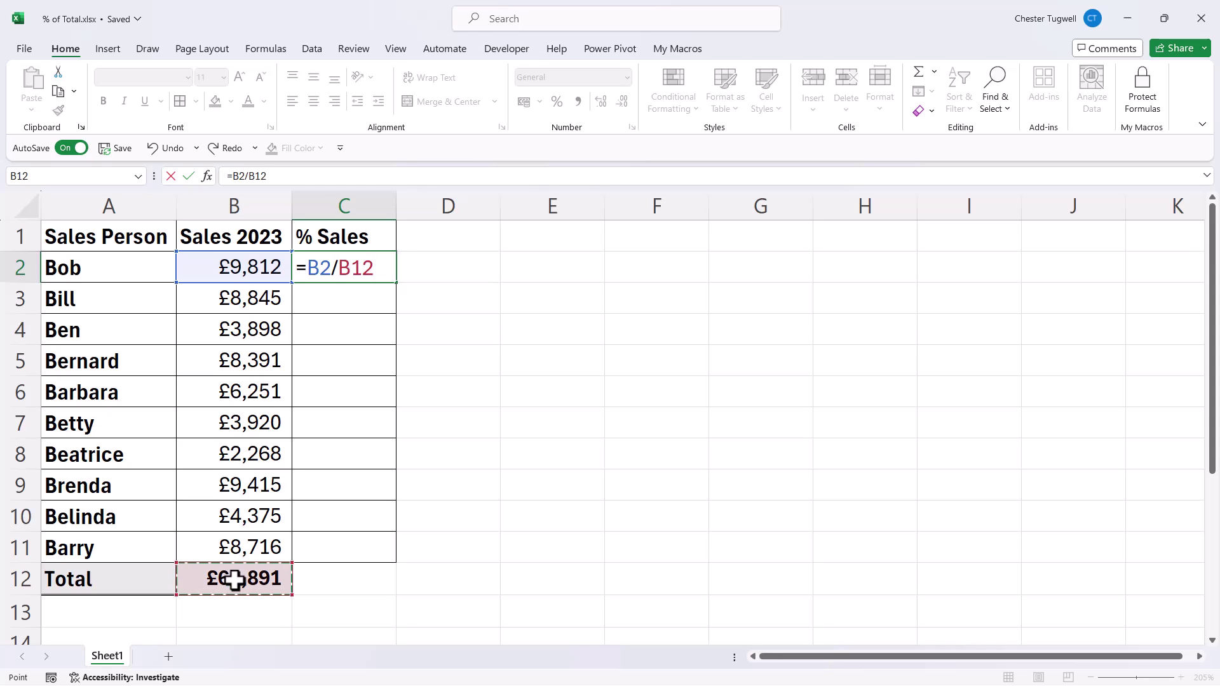
pyautogui.press('Return')
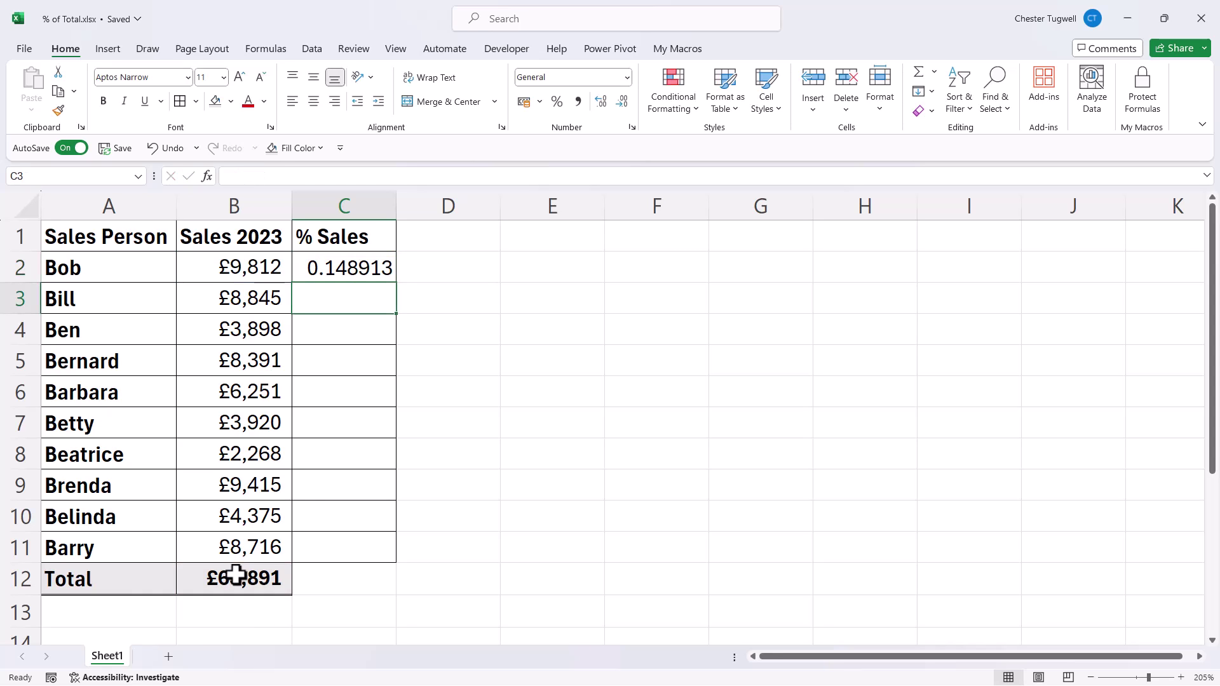
# - Apply Percent Style to C2 and add two decimal places
pyautogui.click(348, 272)
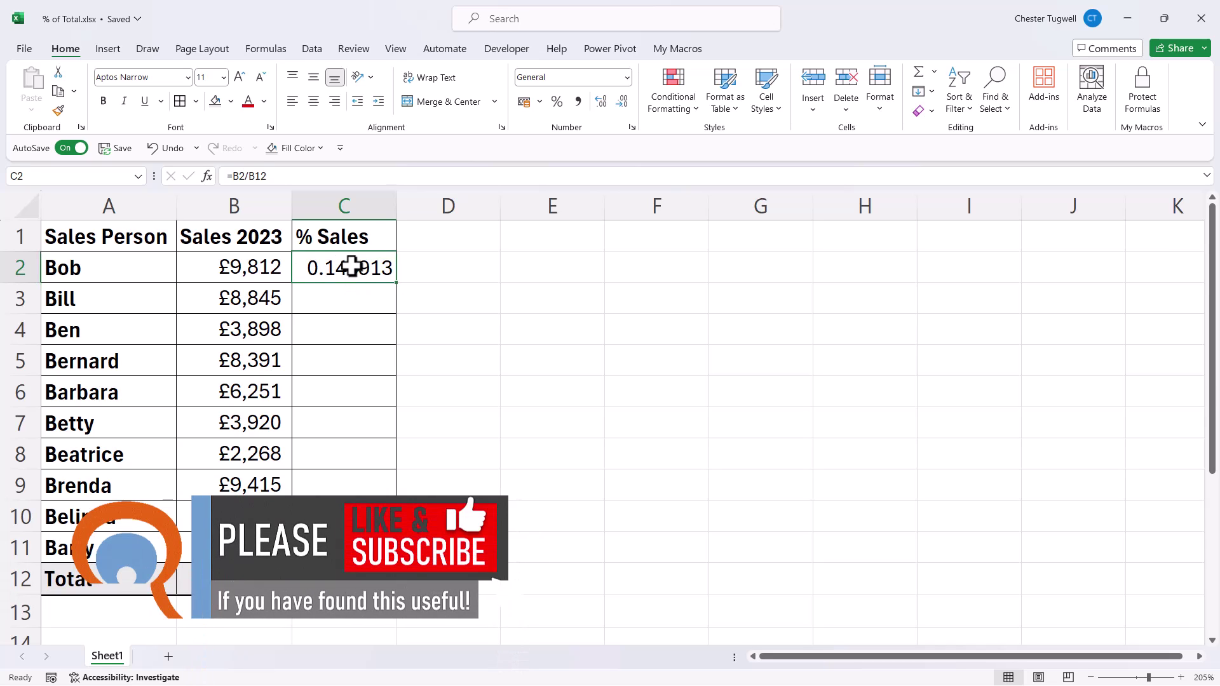
pyautogui.click(556, 104)
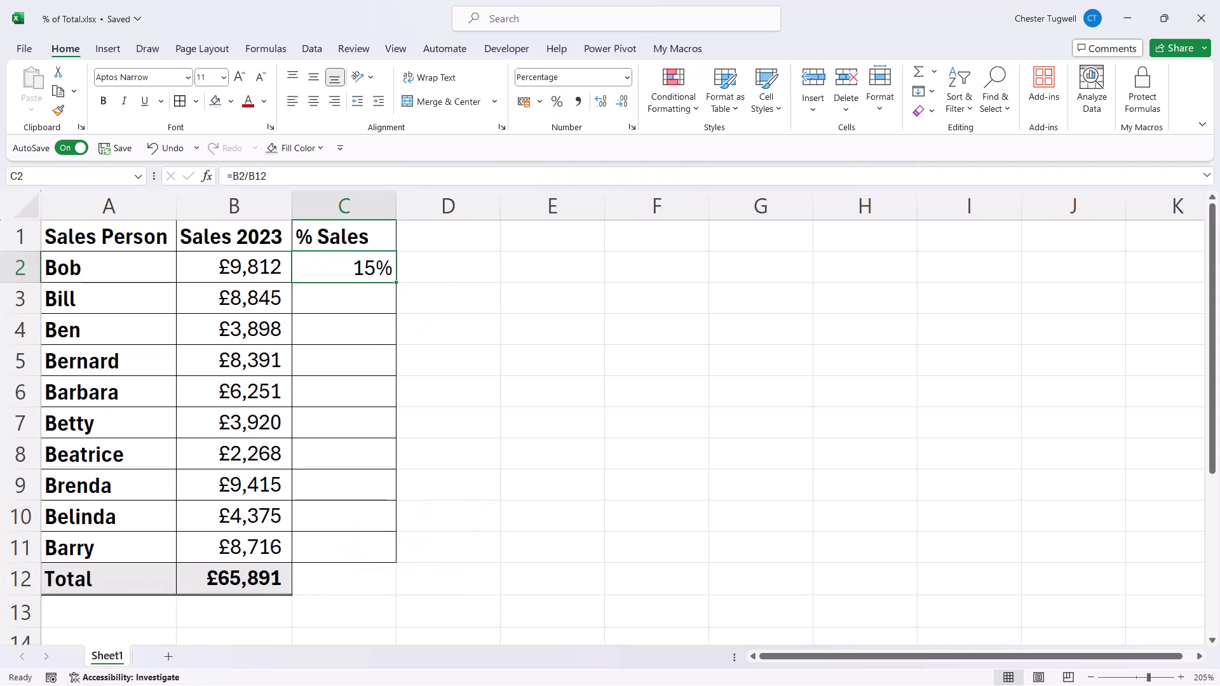
pyautogui.click(601, 104)
pyautogui.click(601, 105)
# - Reset C2 to General, then reapply percentage with one decimal, showing 14.9%
pyautogui.click(627, 77)
pyautogui.click(591, 97)
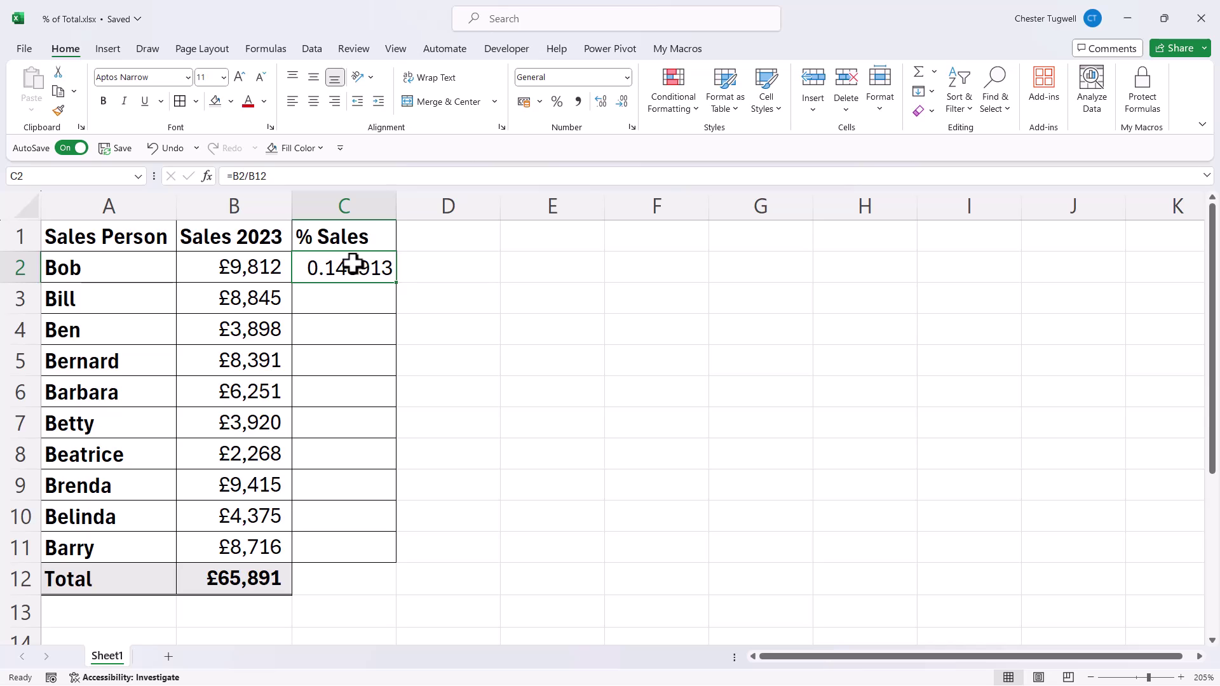
pyautogui.hotkey('ctrl', 'shift', '5')
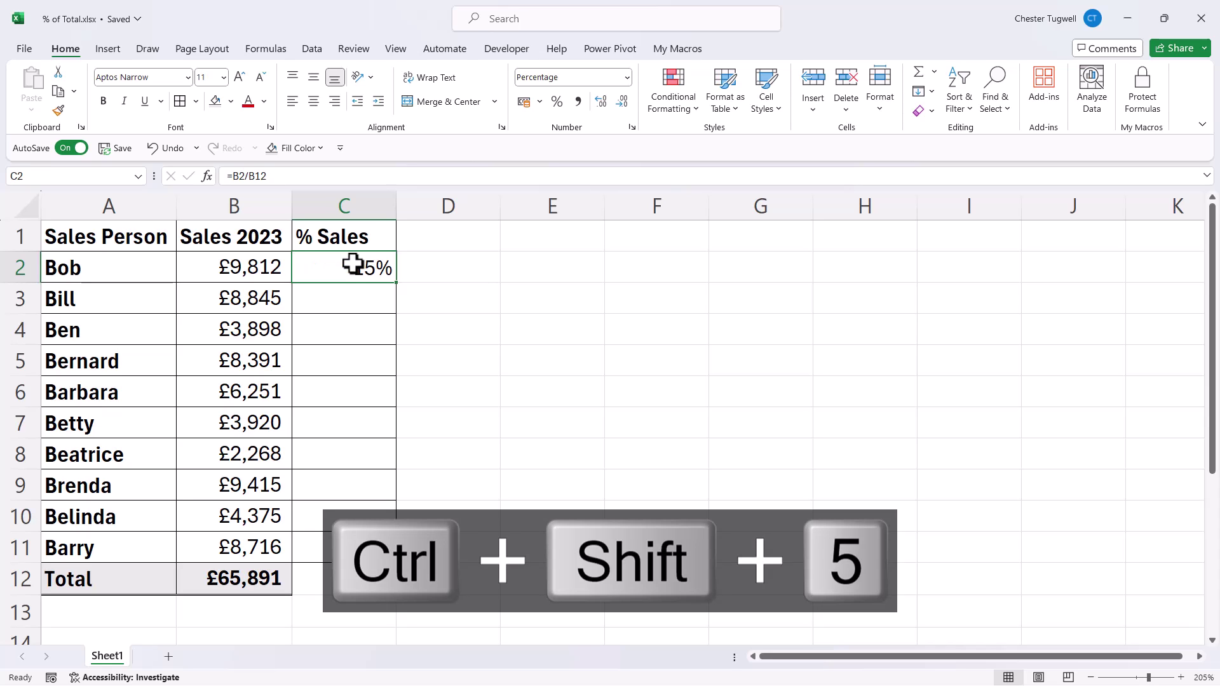
pyautogui.click(604, 107)
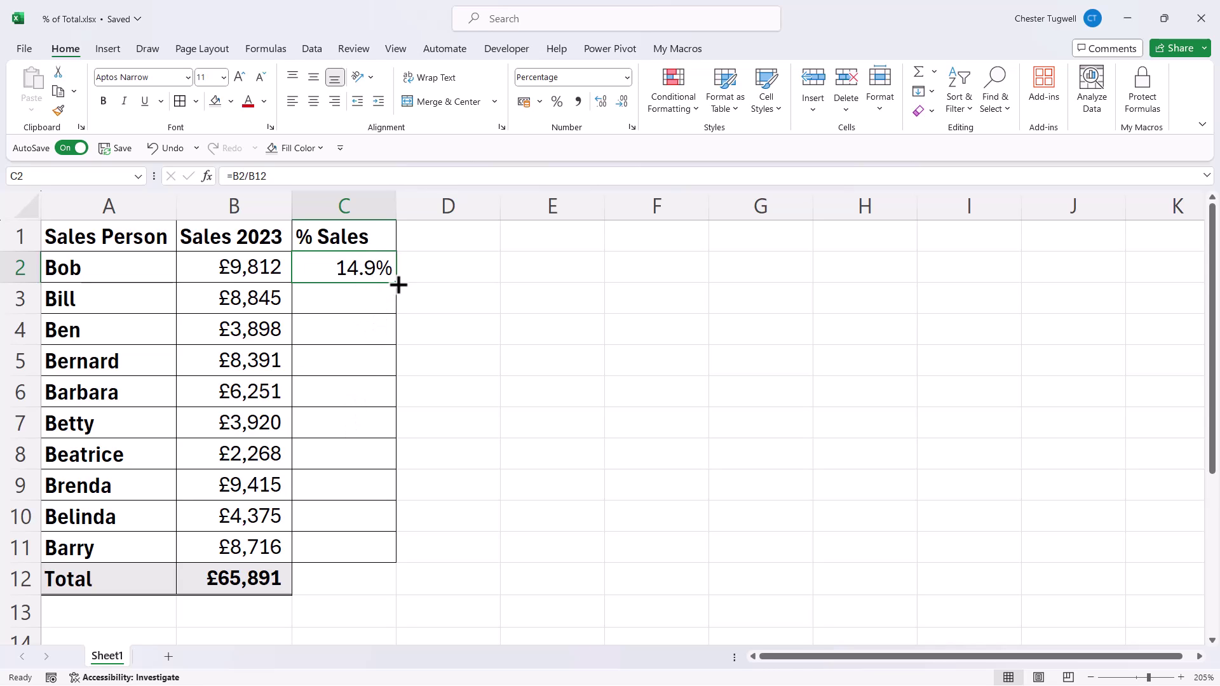
# - Fill C2's formula down to C11 and inspect C3's =B3/B13 causing #DIV/0!
pyautogui.moveTo(399, 285); pyautogui.dragTo(362, 552)
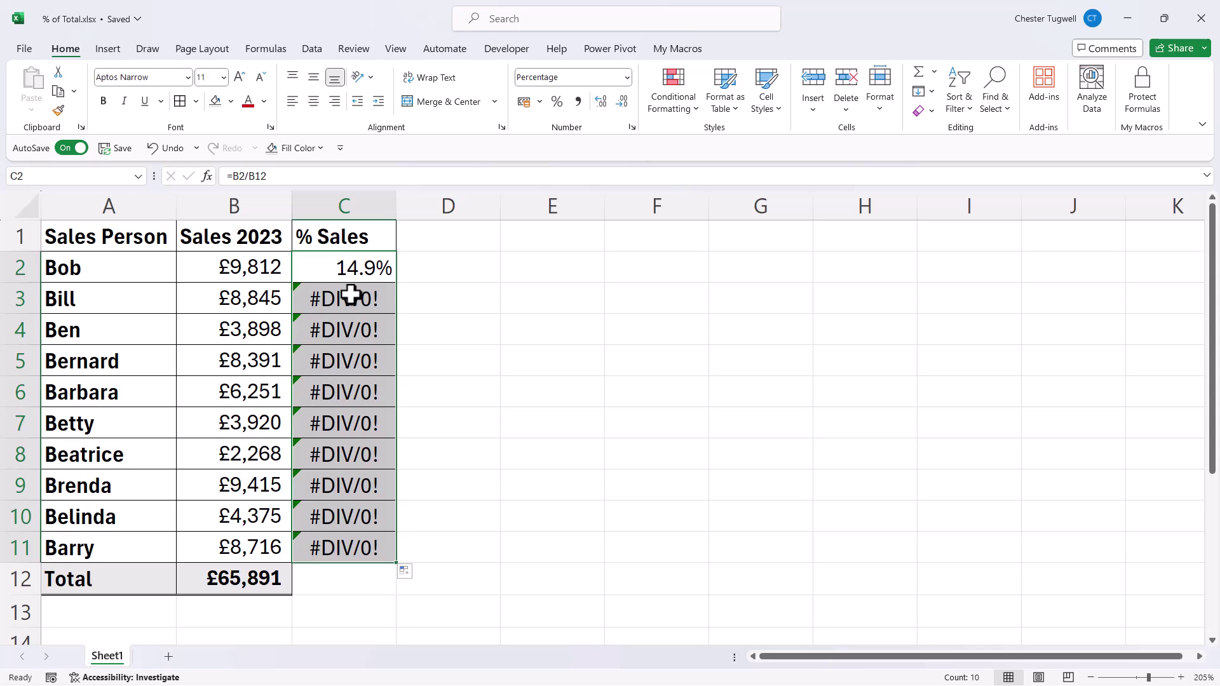
pyautogui.doubleClick(351, 295)
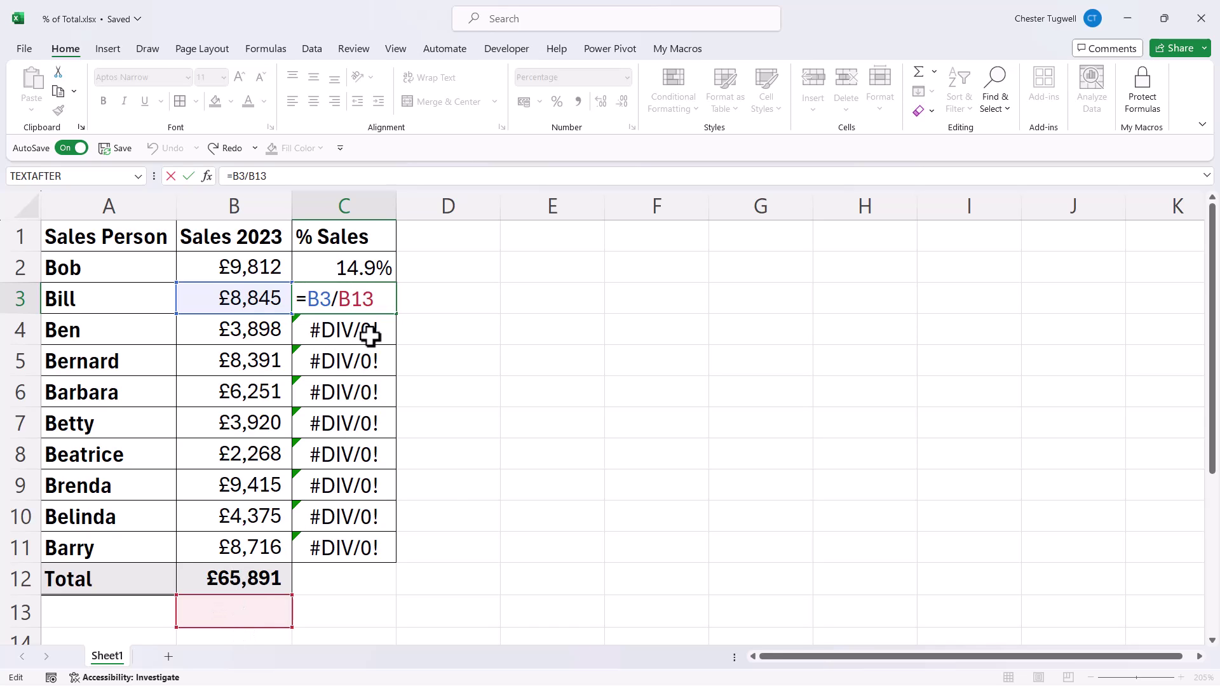
# - Change C2 to =B2/B$12 and fill it down to C11 for correct percentages
pyautogui.press('Return')
pyautogui.doubleClick(367, 275)
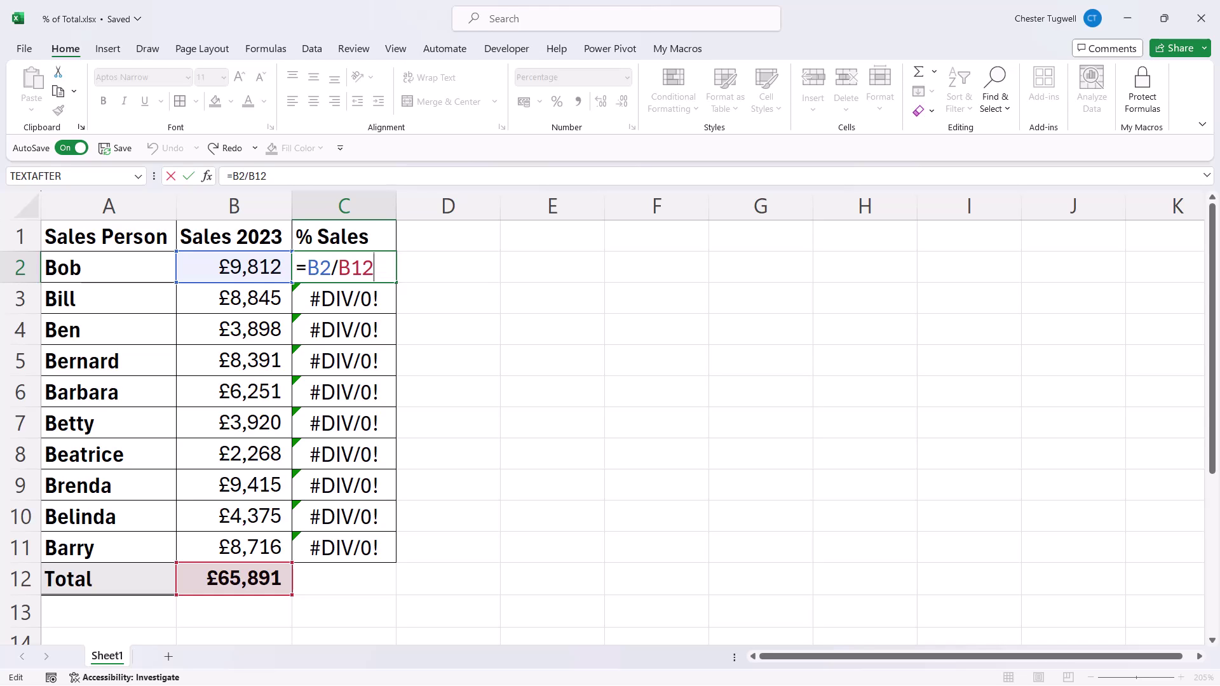
pyautogui.click(339, 268)
pyautogui.write('$')
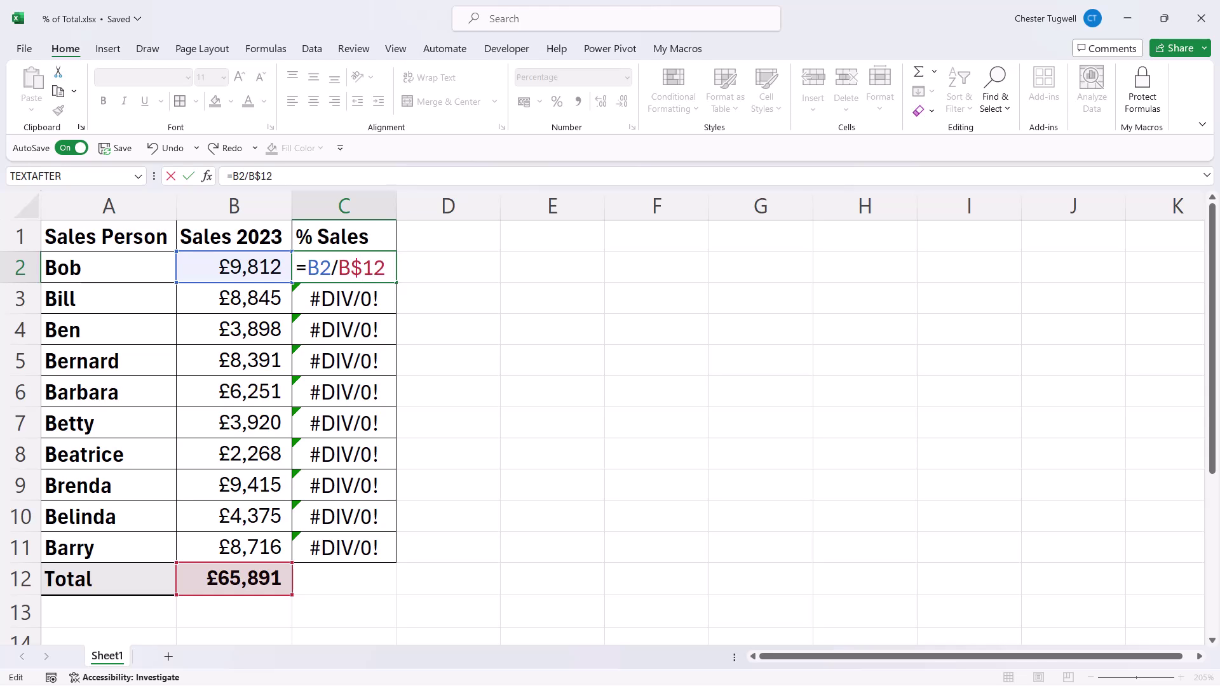
pyautogui.hotkey('ctrl', 'Return')
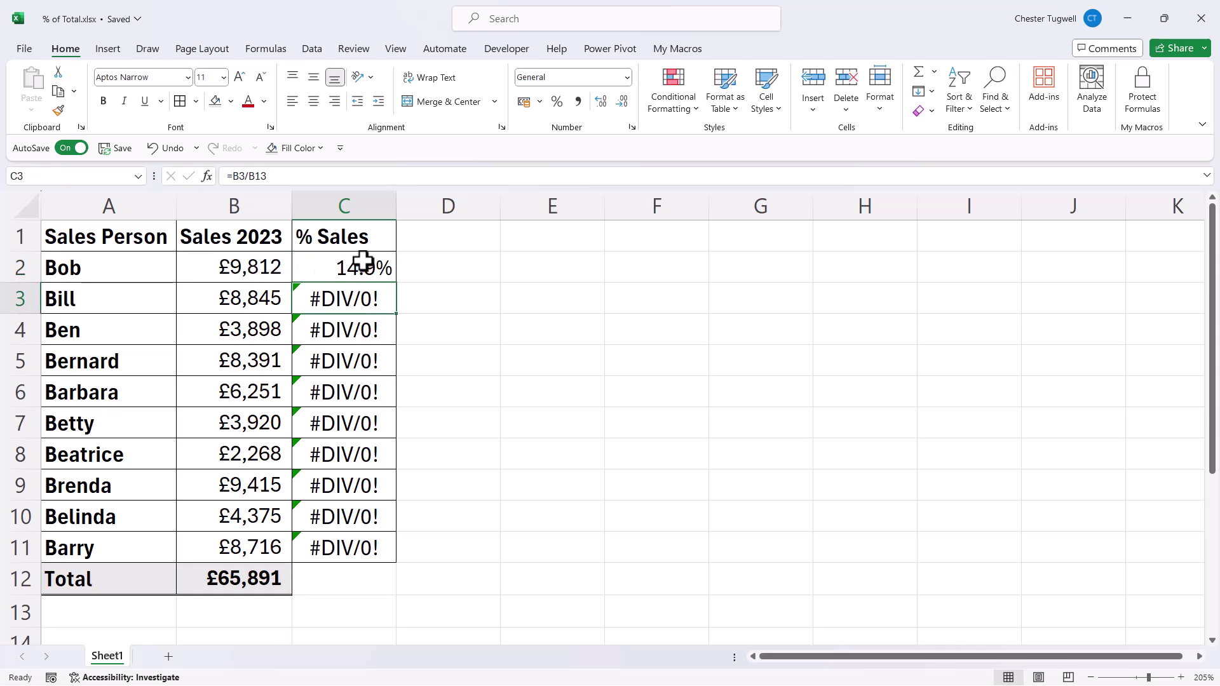
pyautogui.moveTo(399, 286); pyautogui.dragTo(354, 547)
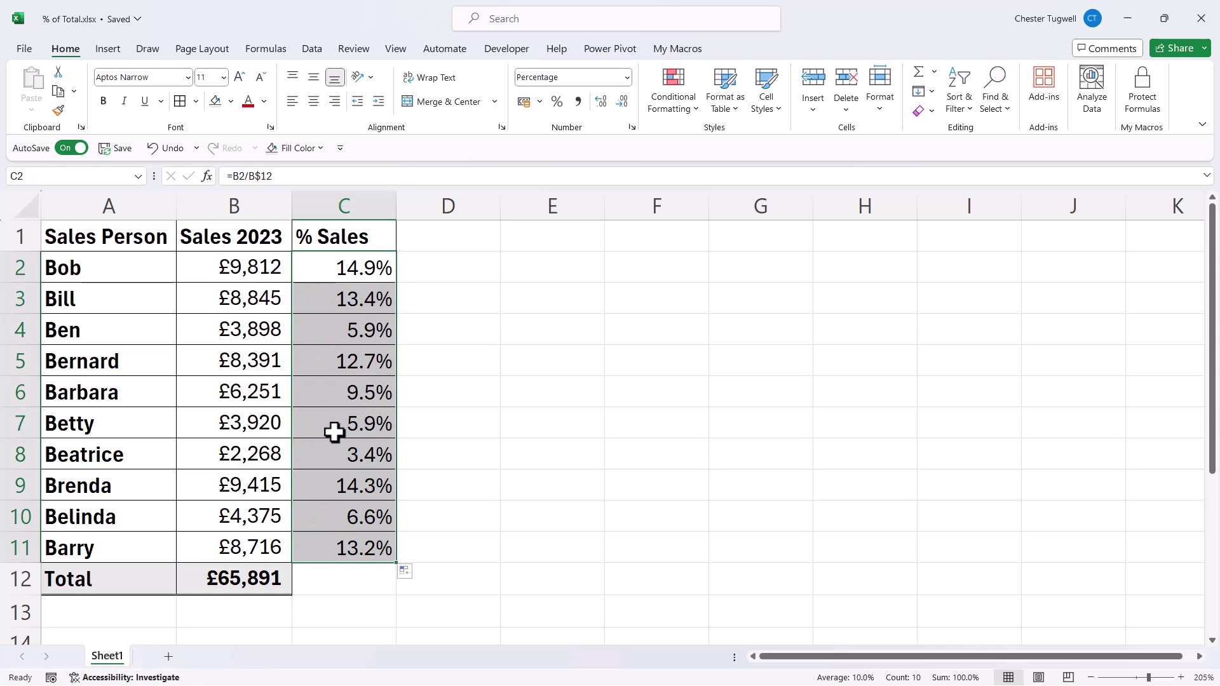
pyautogui.click(363, 263)
pyautogui.doubleClick(363, 265)
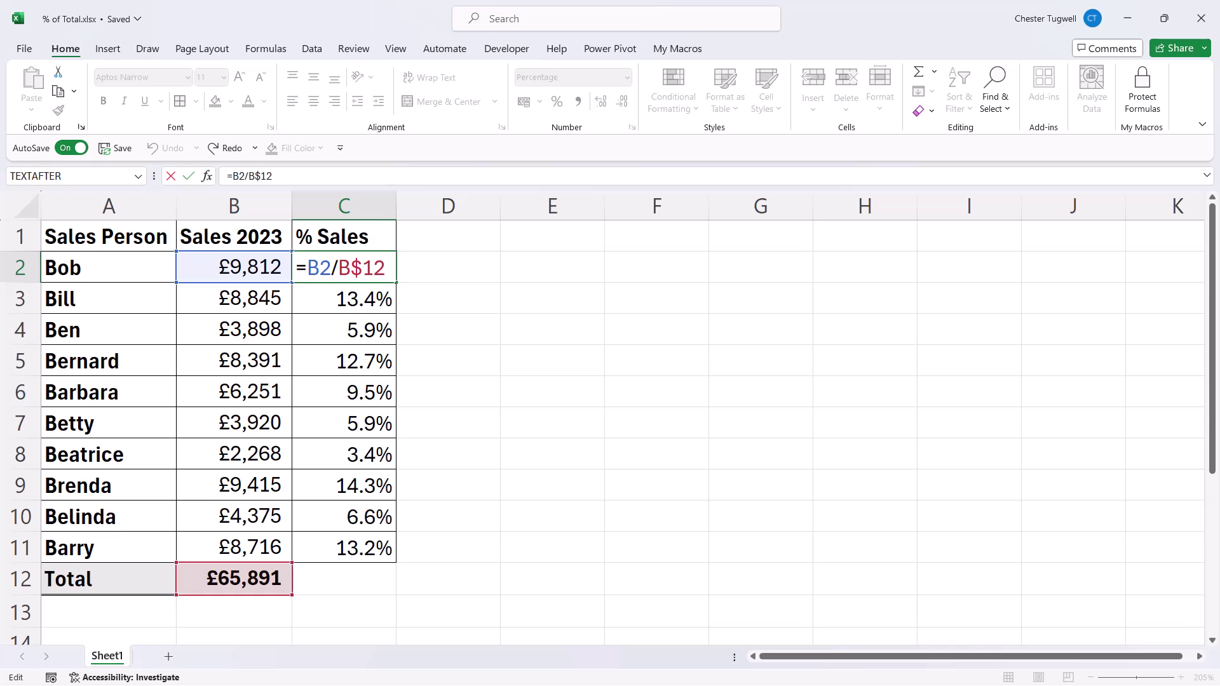
pyautogui.press('BackSpace')
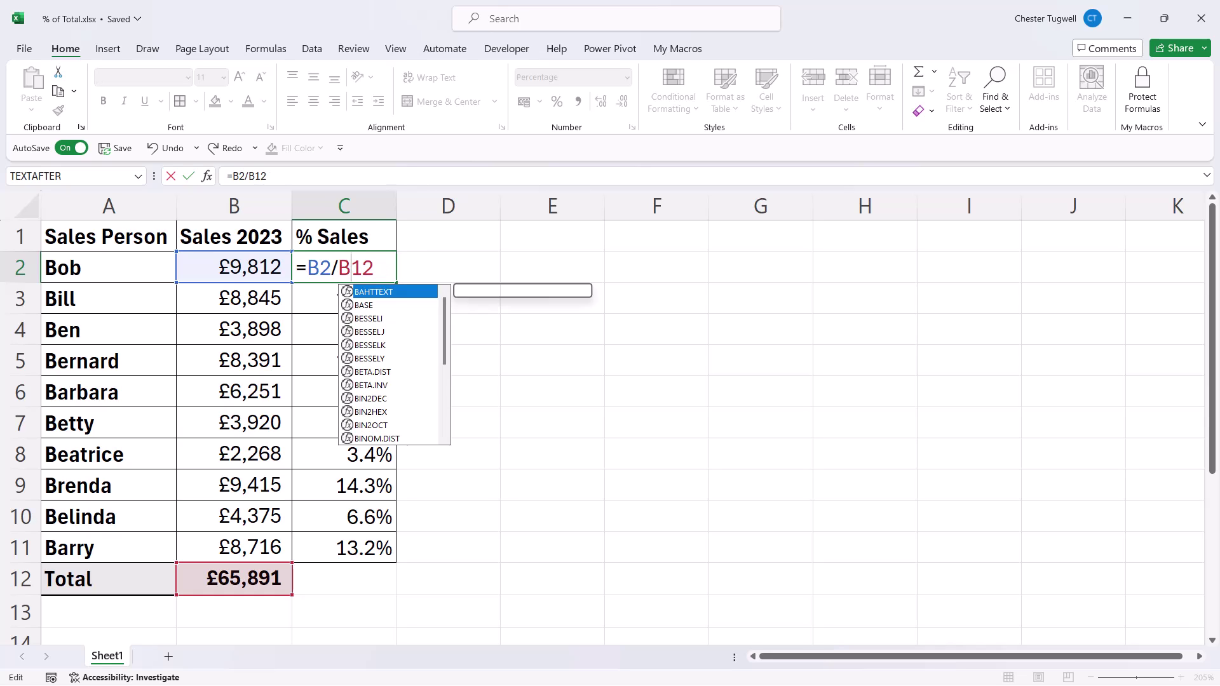
pyautogui.write('$')
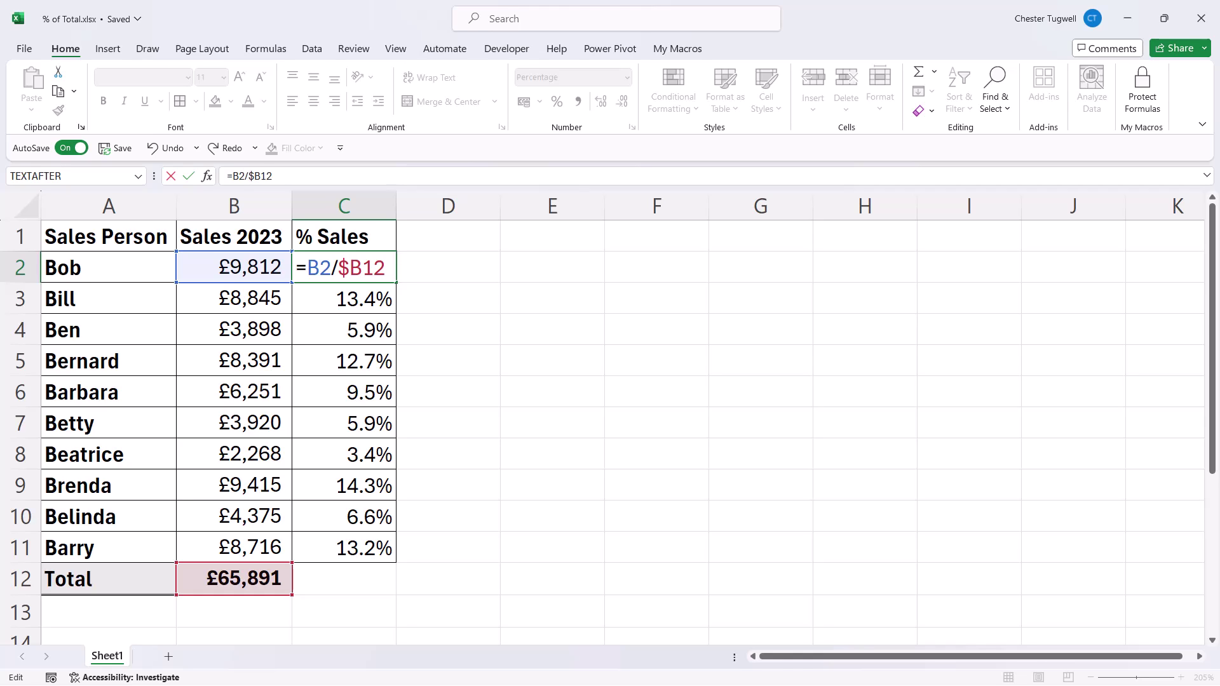
pyautogui.press('BackSpace')
pyautogui.click(363, 267)
pyautogui.press('F4')
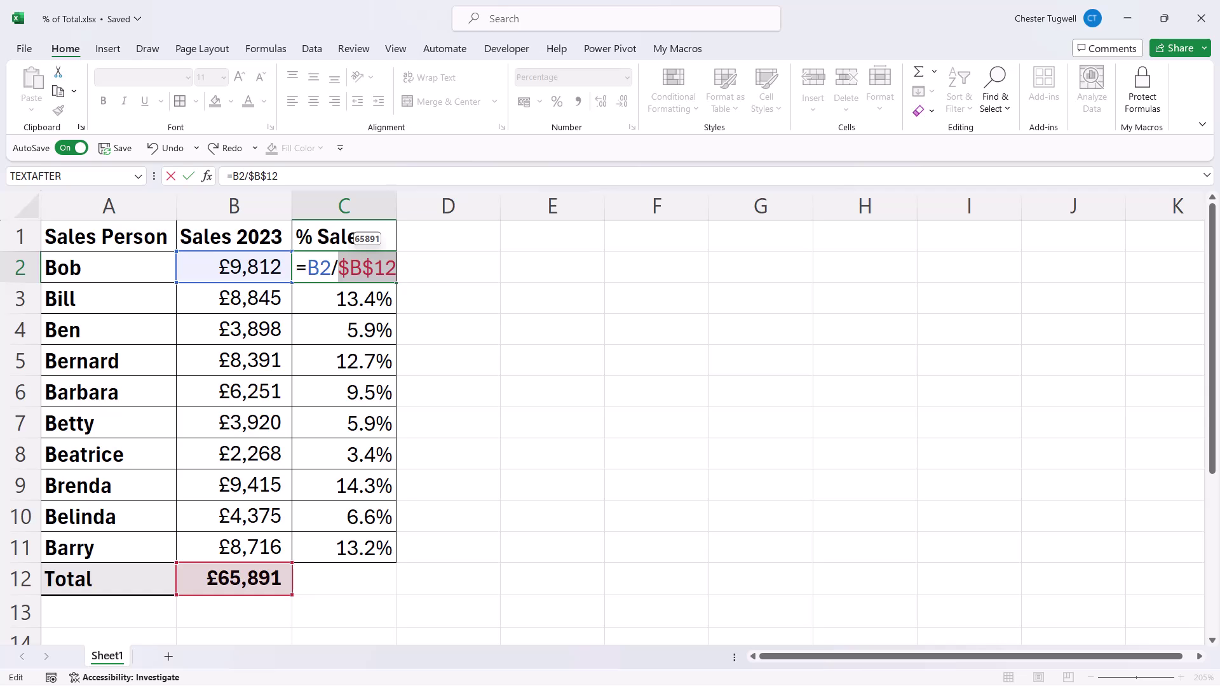
pyautogui.press('F4')
pyautogui.press('F4')
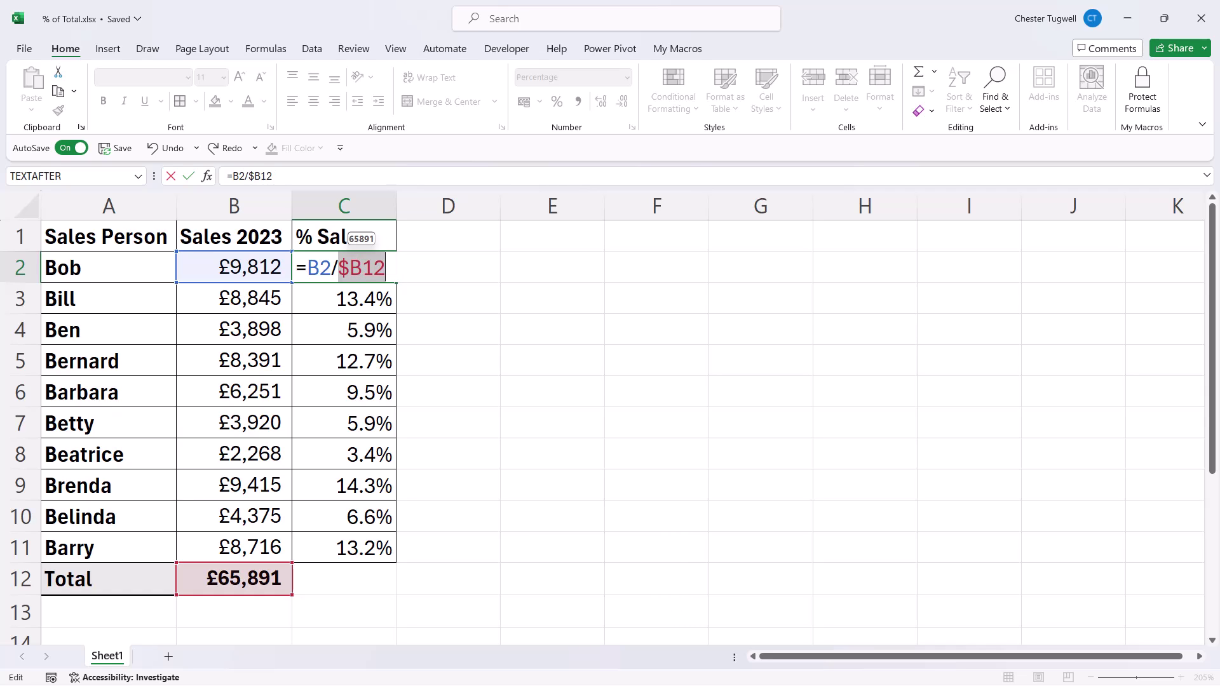
pyautogui.press('F4')
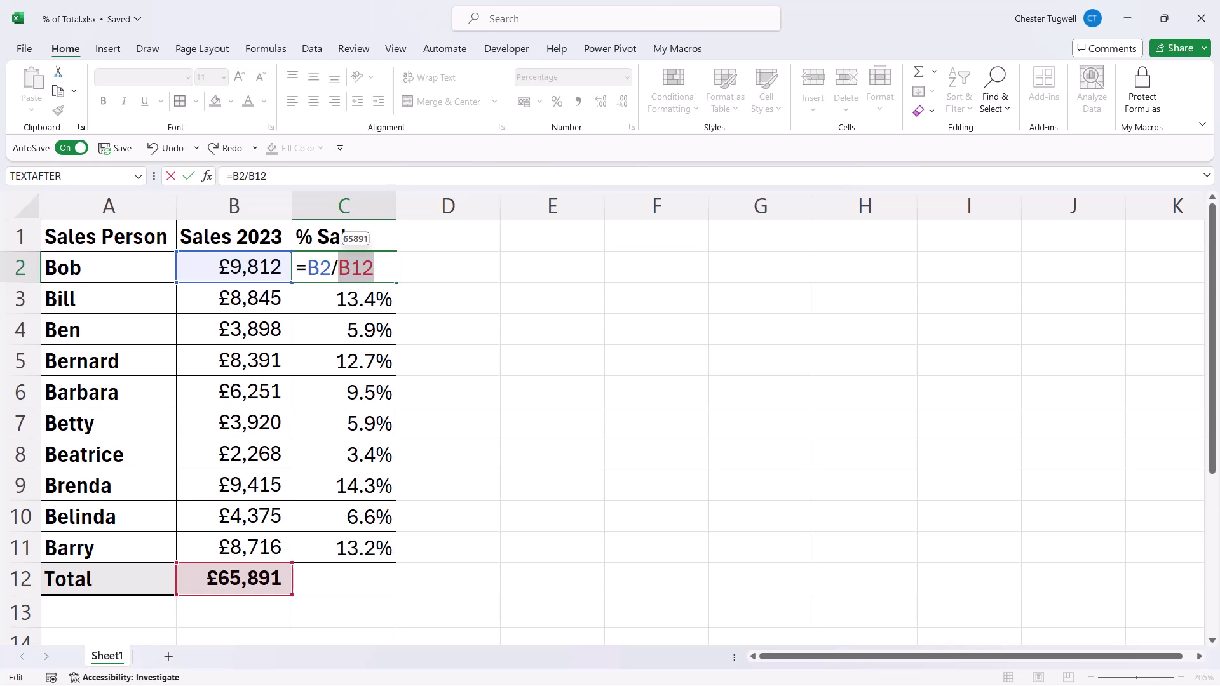
pyautogui.press('F4')
pyautogui.press('F4')
pyautogui.press('Return')
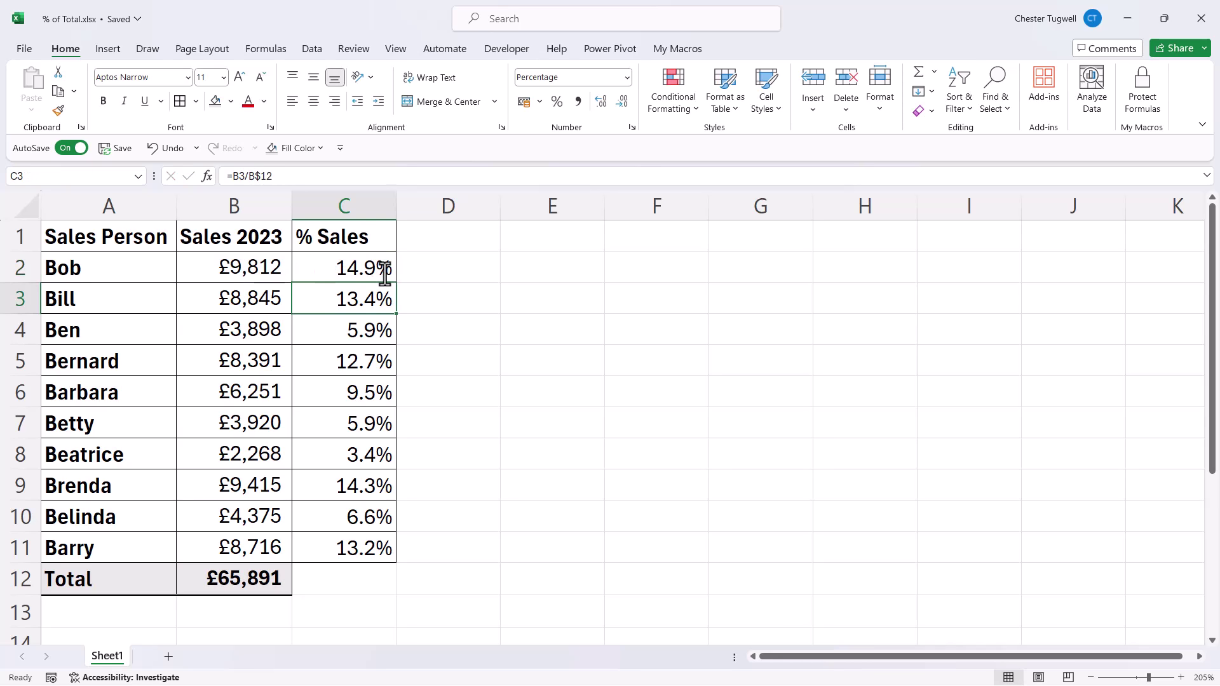